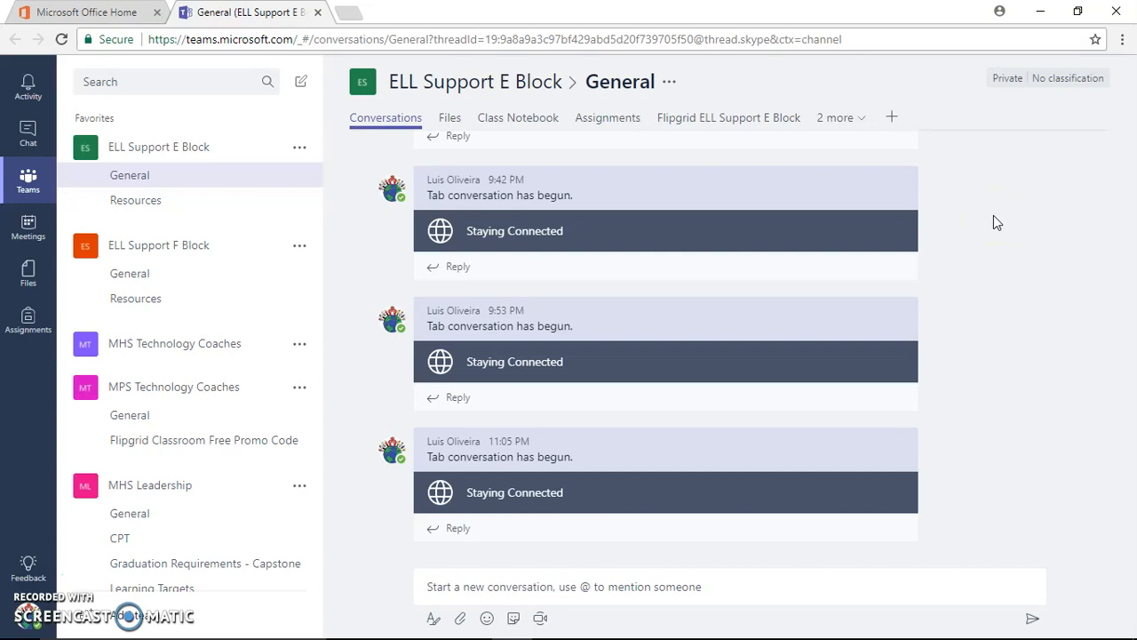
View the Flipgrid ELL Support E Block grid in the General channel and look through its topics
left_click(779, 124)
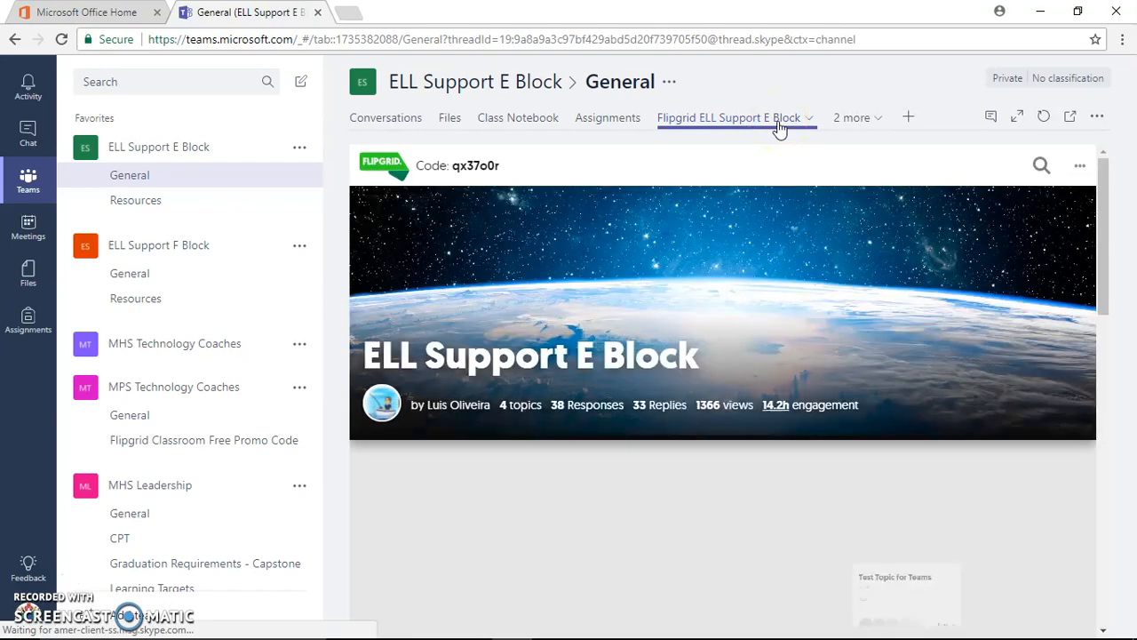
scroll(879, 282, "down", 2)
scroll(883, 285, "down", 15)
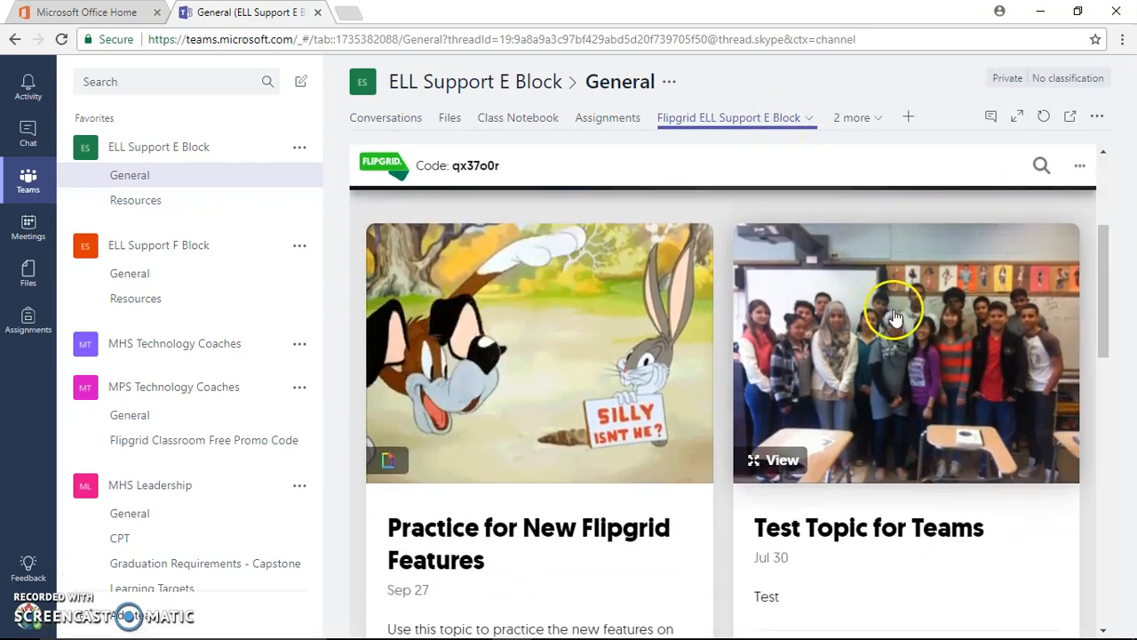
scroll(900, 370, "down", 1)
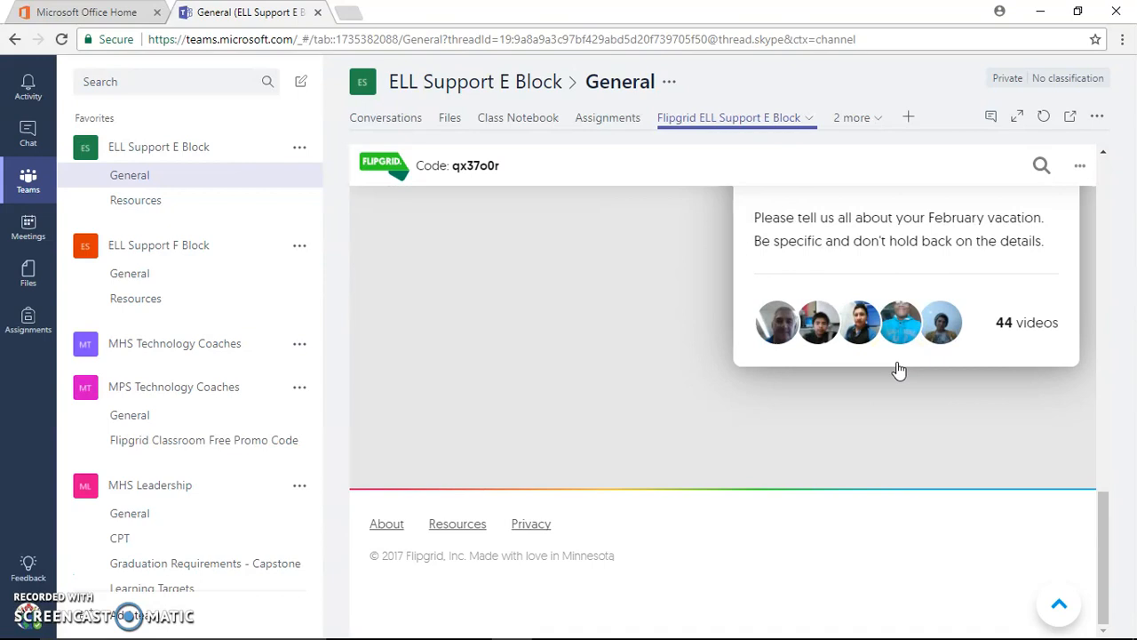
scroll(899, 370, "up", 18)
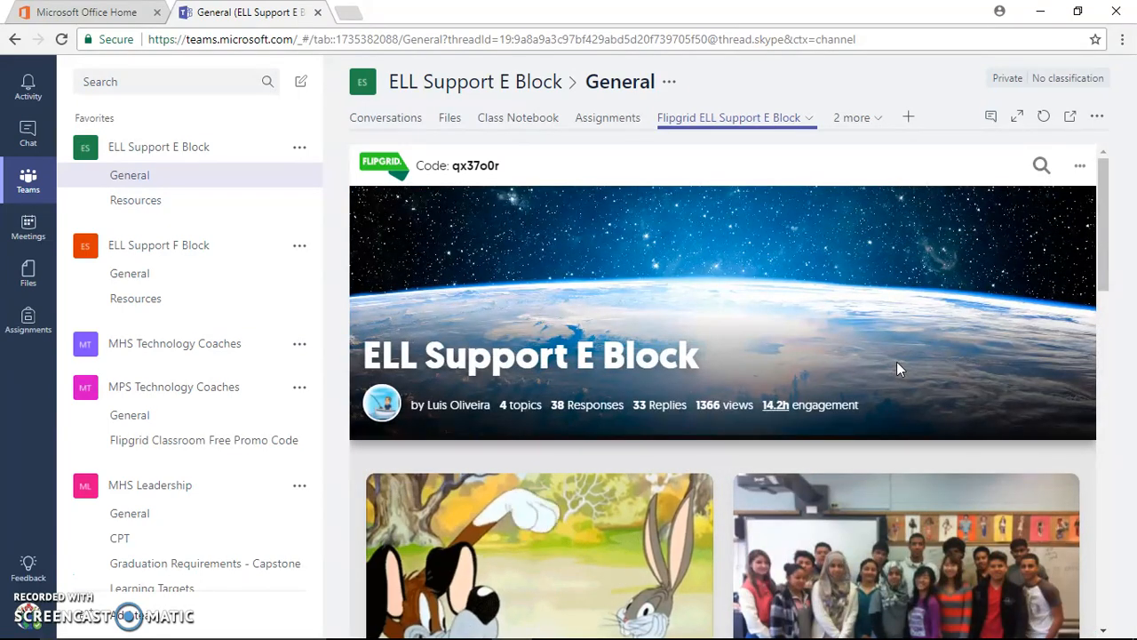
Open the channel's Our Global Classroom grid and look over its topics
left_click(883, 122)
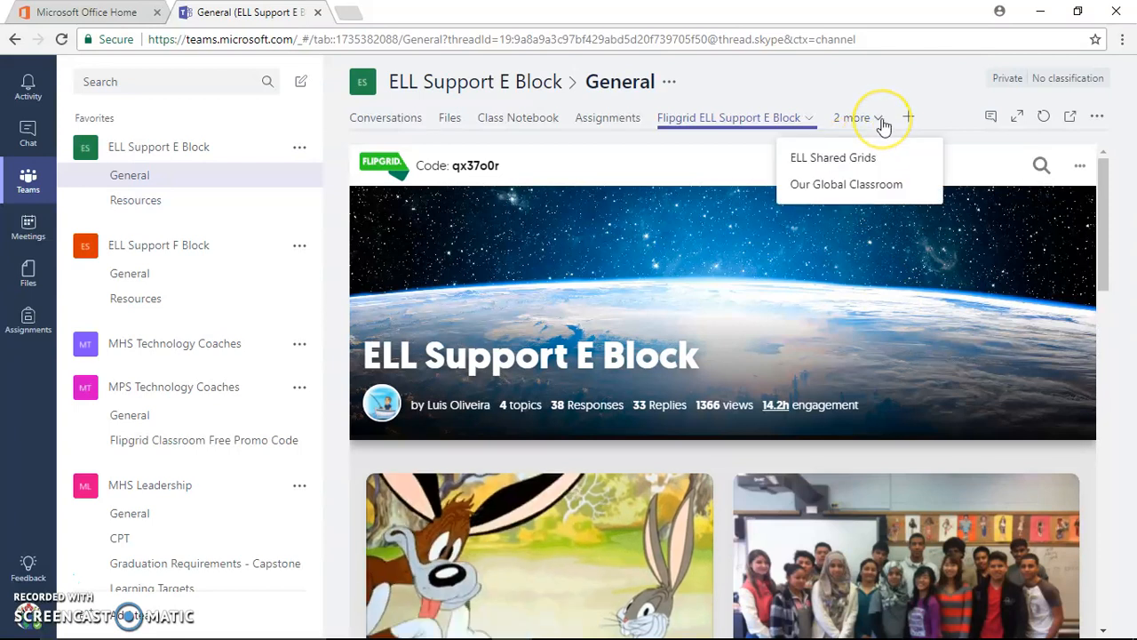
left_click(876, 194)
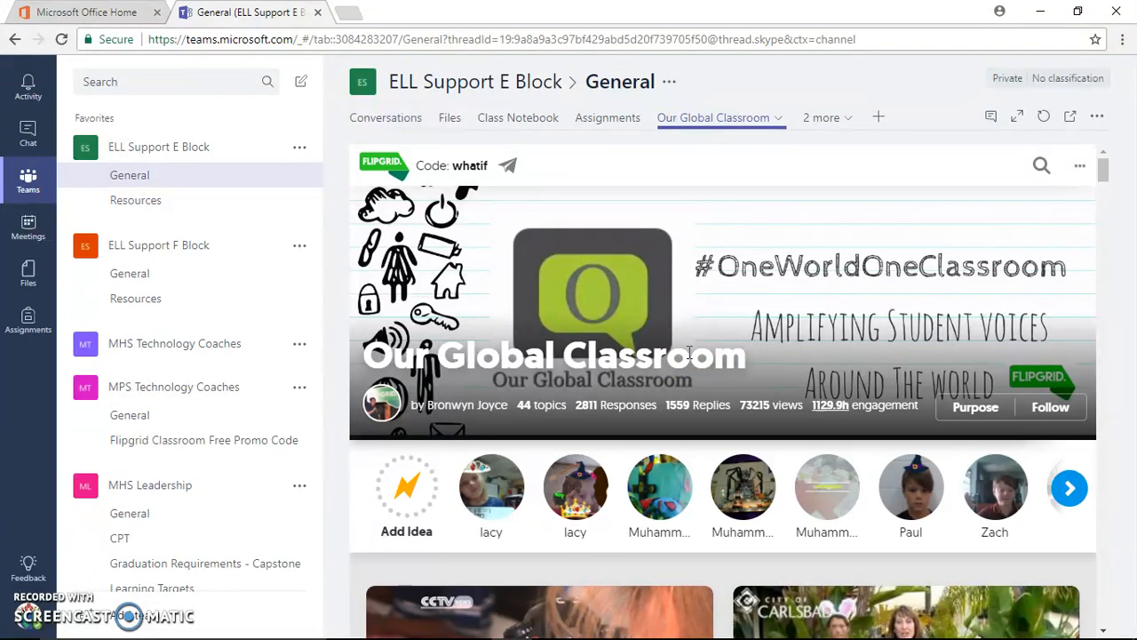
scroll(782, 368, "down", 4)
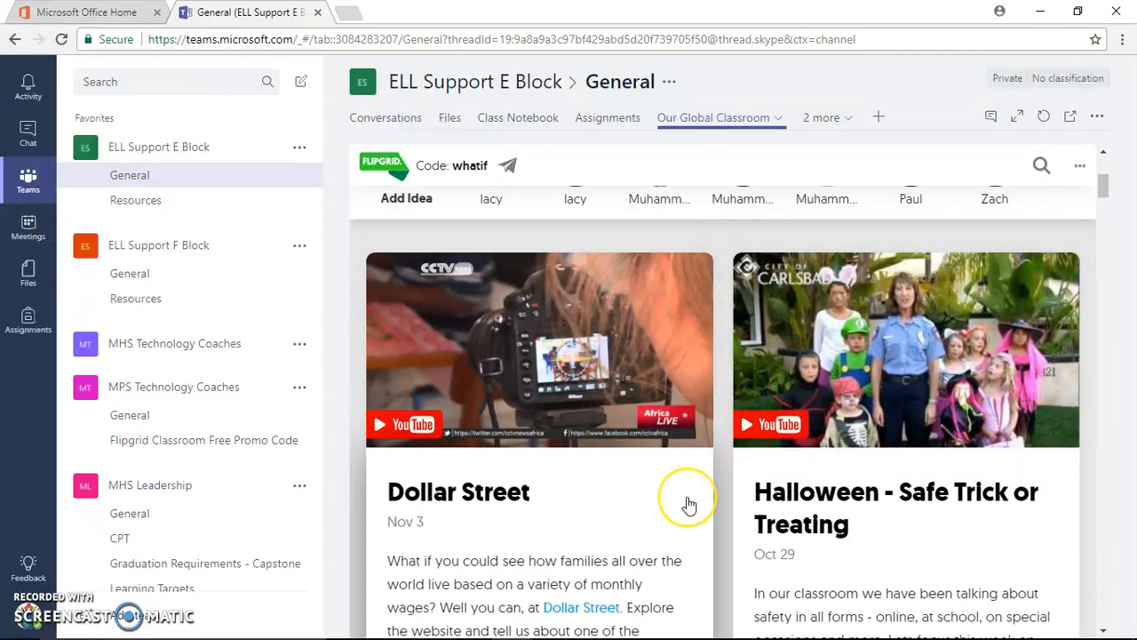
scroll(710, 484, "up", 4)
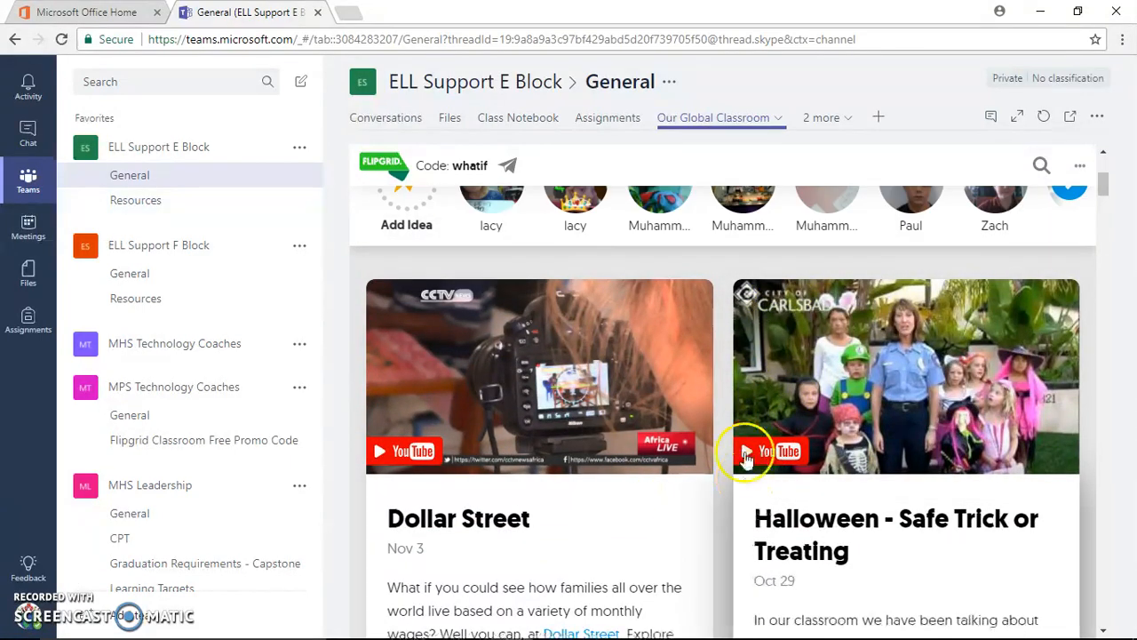
Open the channel's ELL Shared Grids grid and examine its topics, including Borinquen Te Quiero
left_click(852, 125)
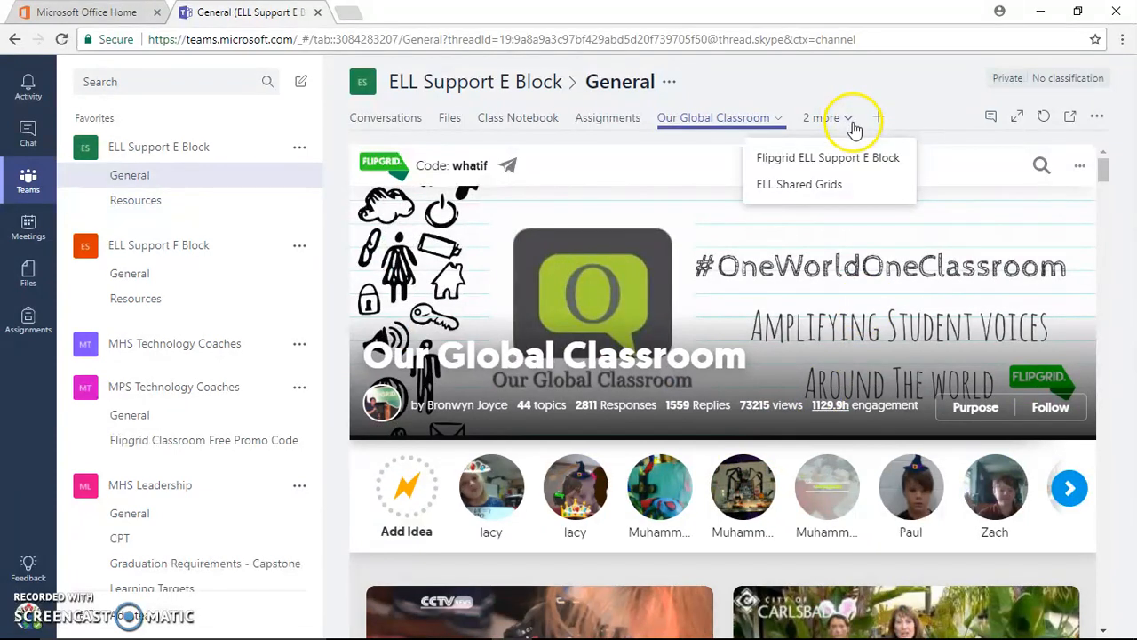
left_click(813, 185)
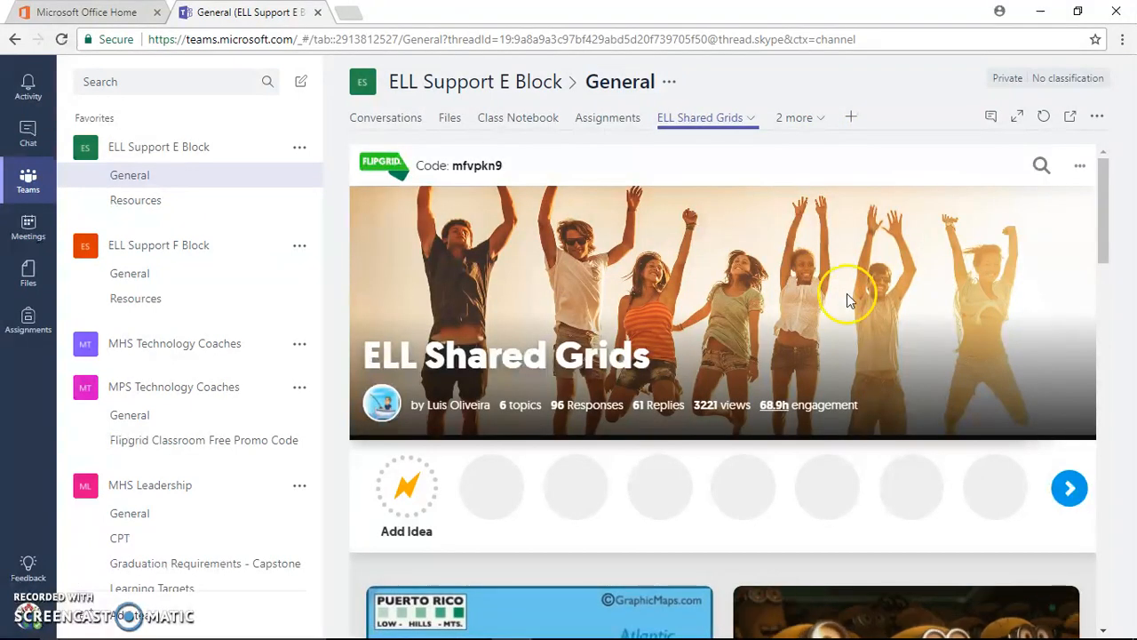
scroll(844, 307, "down", 1)
scroll(842, 309, "down", 5)
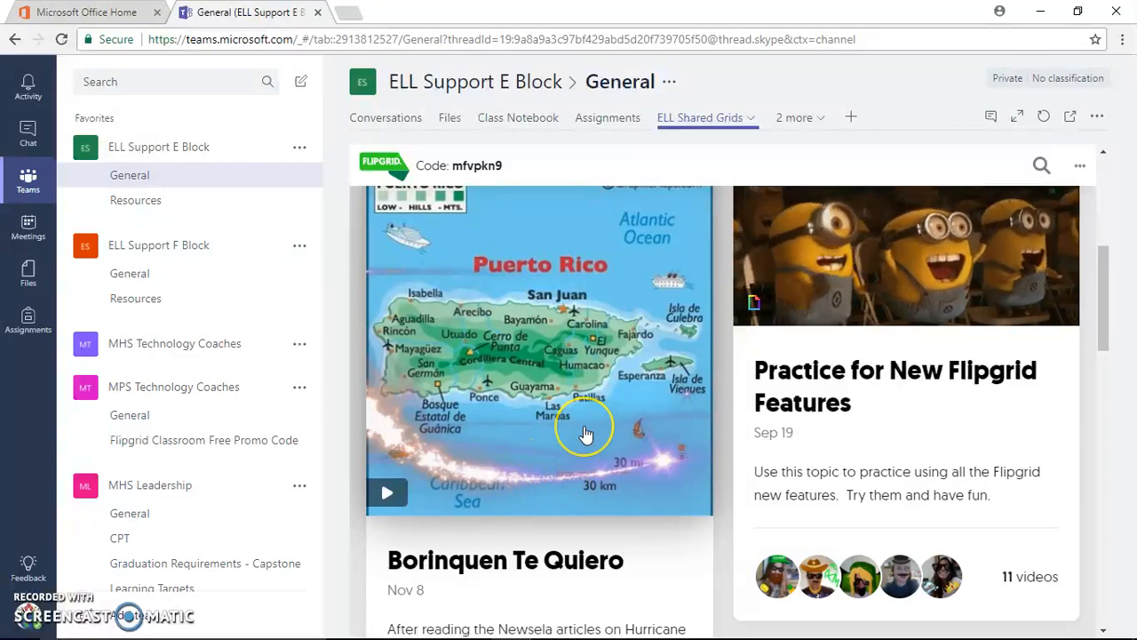
scroll(597, 428, "down", 2)
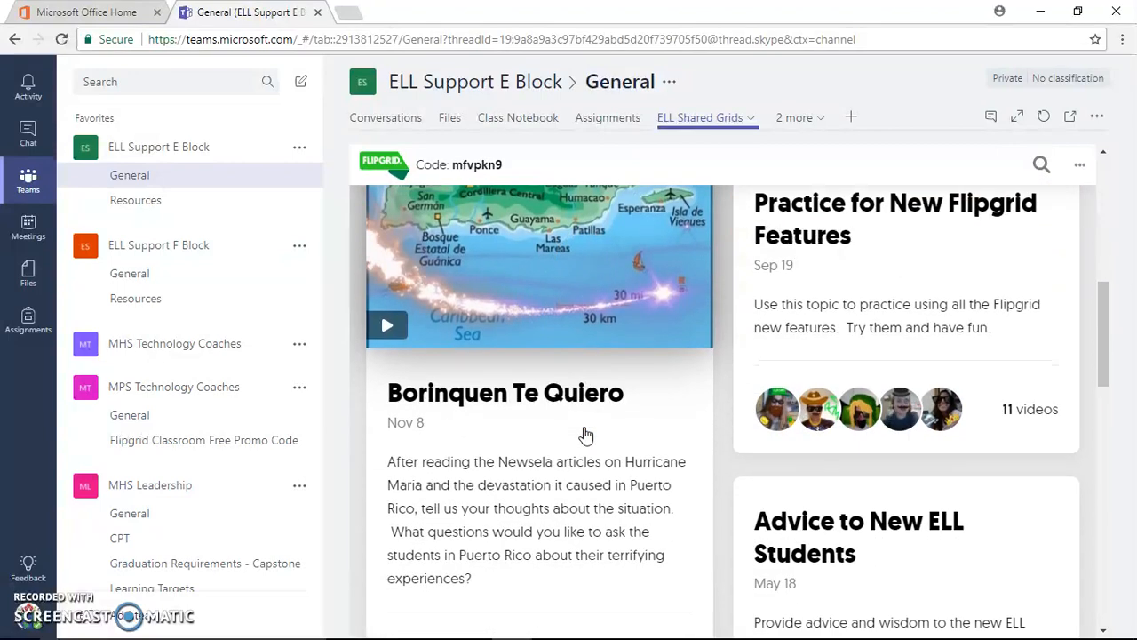
scroll(675, 444, "up", 5)
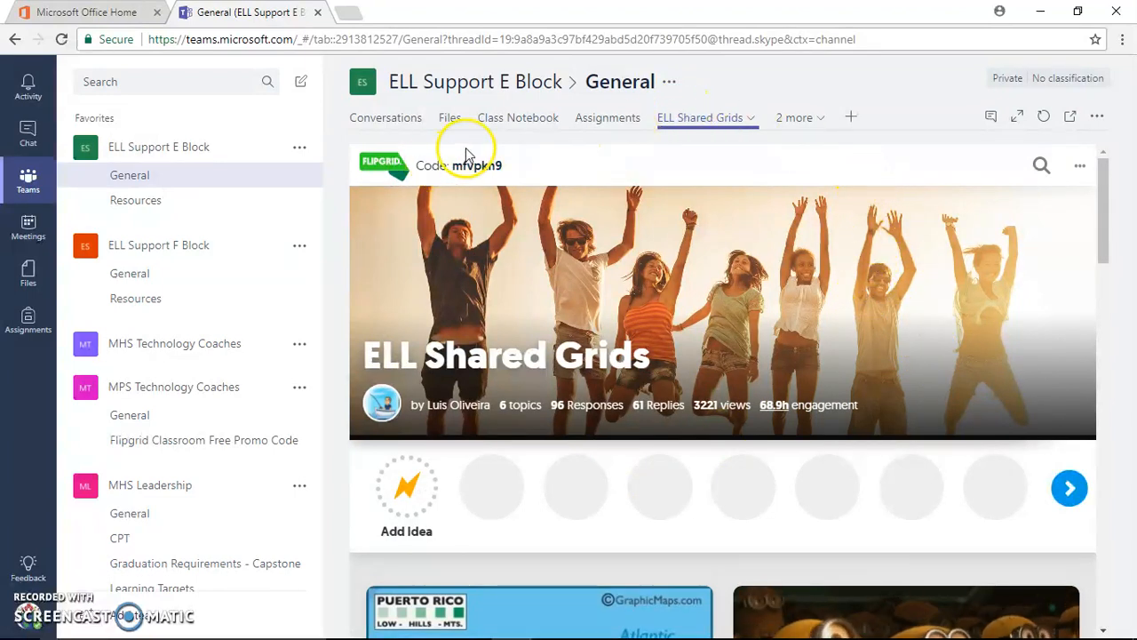
Start adding a new tab to the General channel and choose Flipgrid as its app
left_click(852, 118)
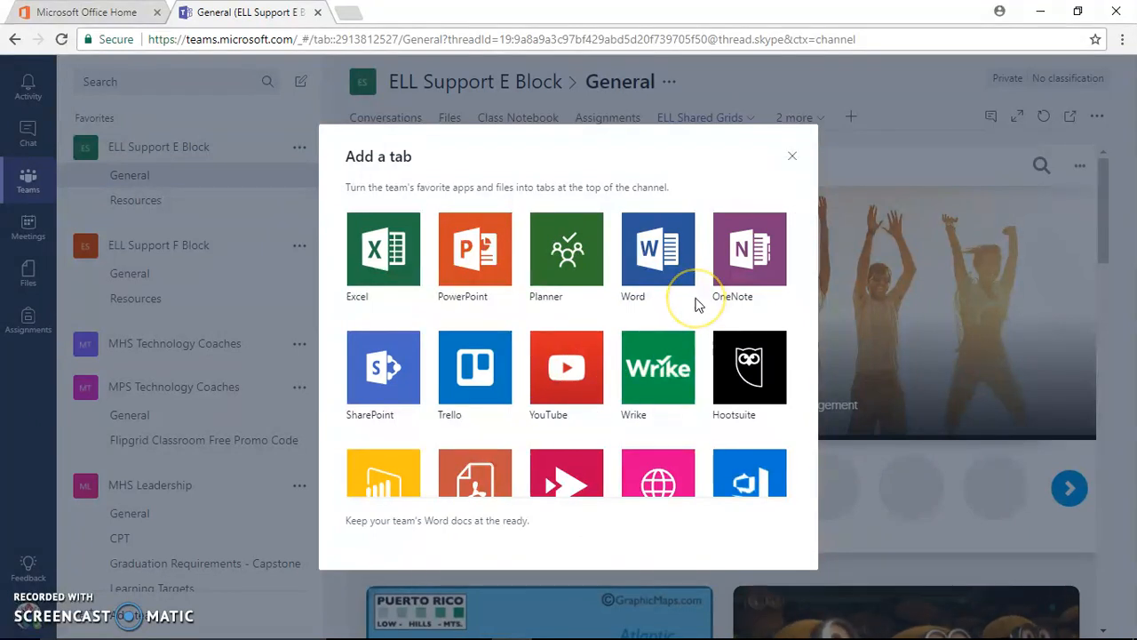
scroll(697, 305, "down", 2)
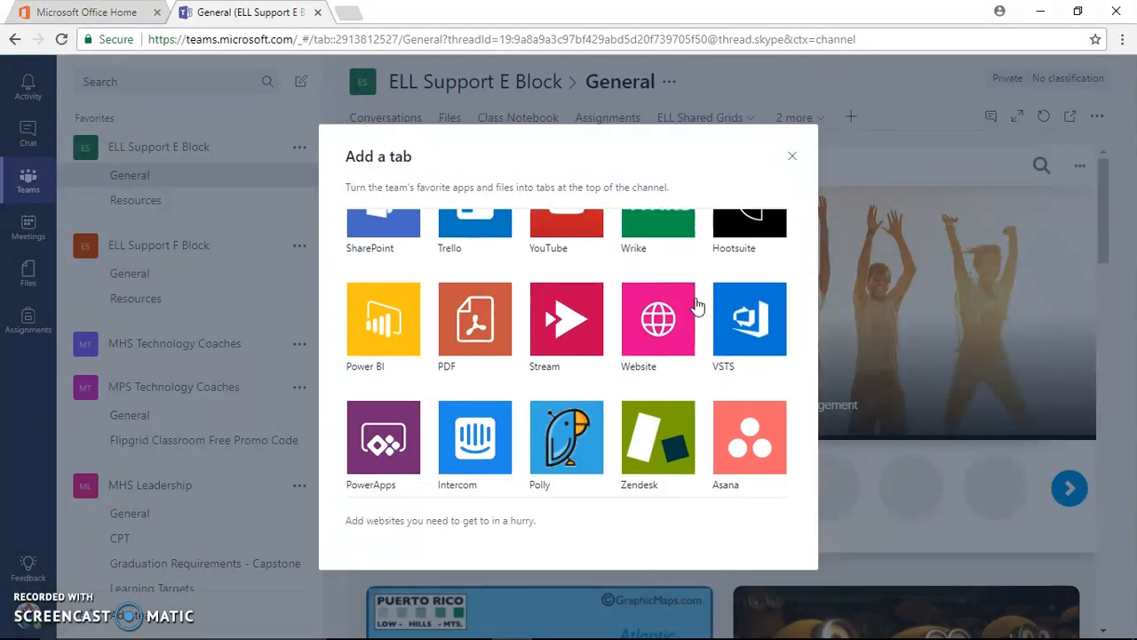
scroll(697, 304, "down", 4)
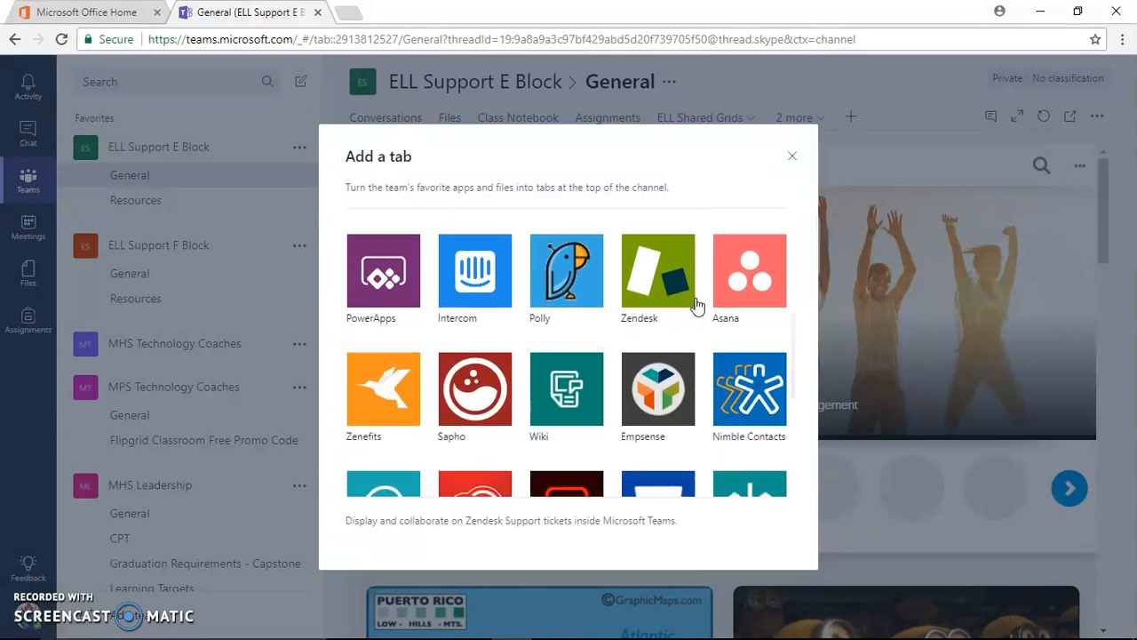
scroll(696, 305, "down", 1)
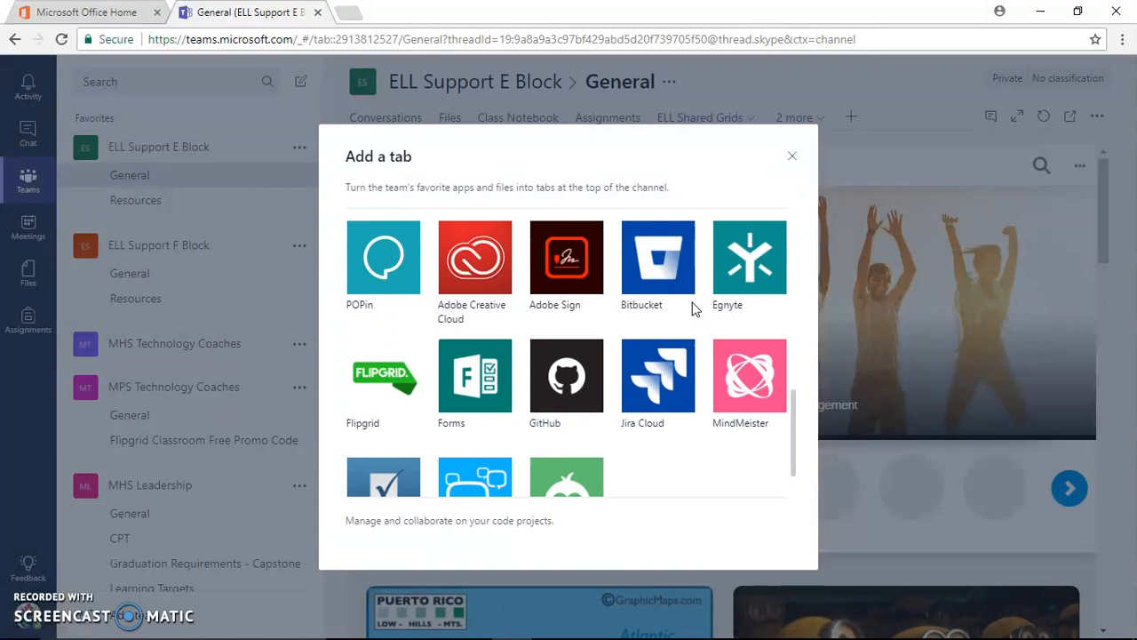
left_click(388, 377)
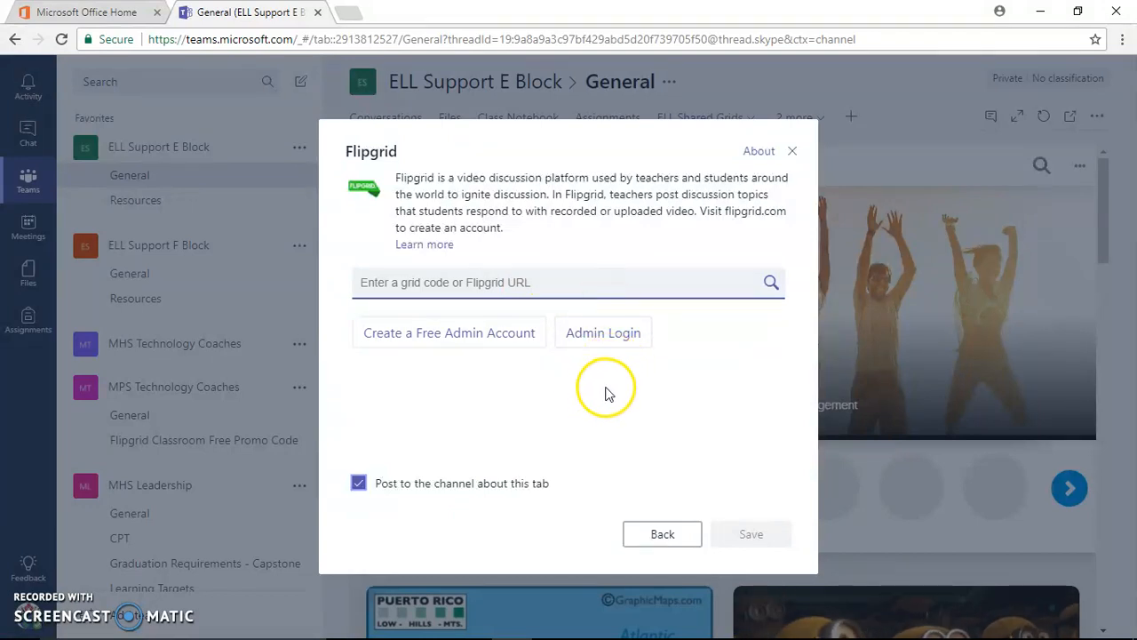
View the sign-up page for a free Flipgrid admin account, then return to the tab setup
left_click(453, 336)
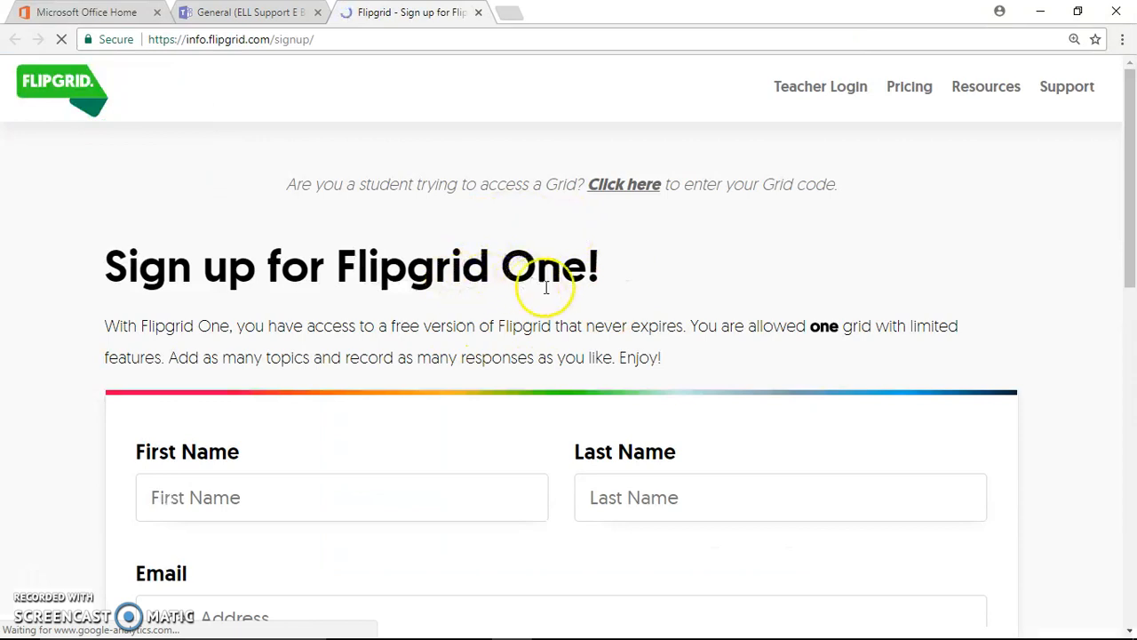
left_click(478, 14)
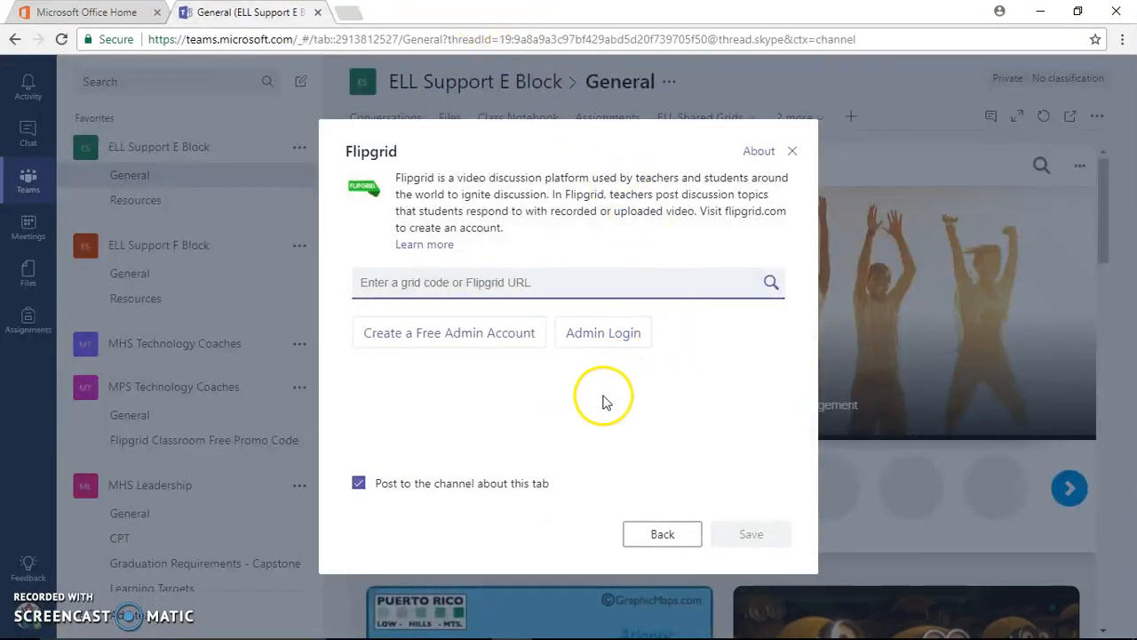
Open the Flipgrid admin site, copy the Staying Connected grid's share link, and return to the Teams tab setup
left_click(611, 342)
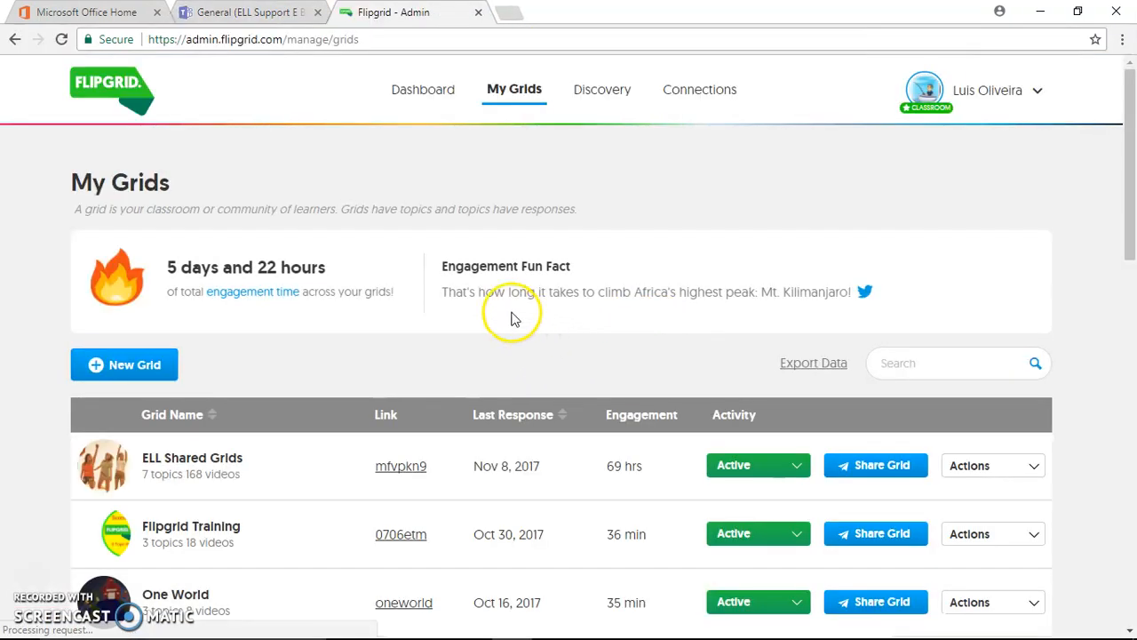
scroll(522, 325, "down", 7)
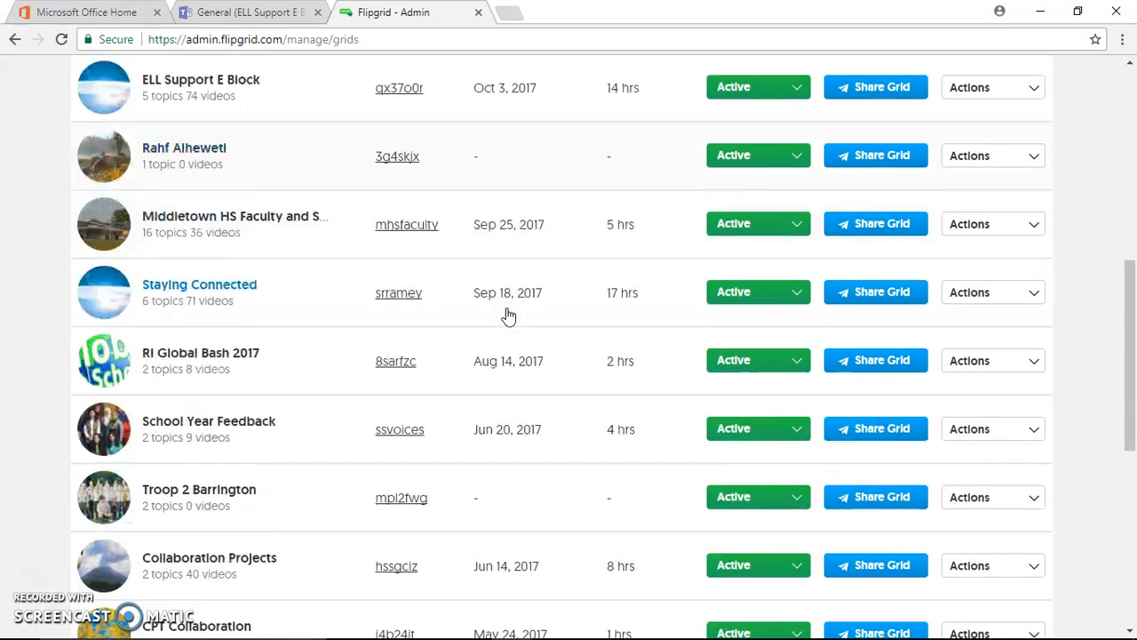
left_click(222, 294)
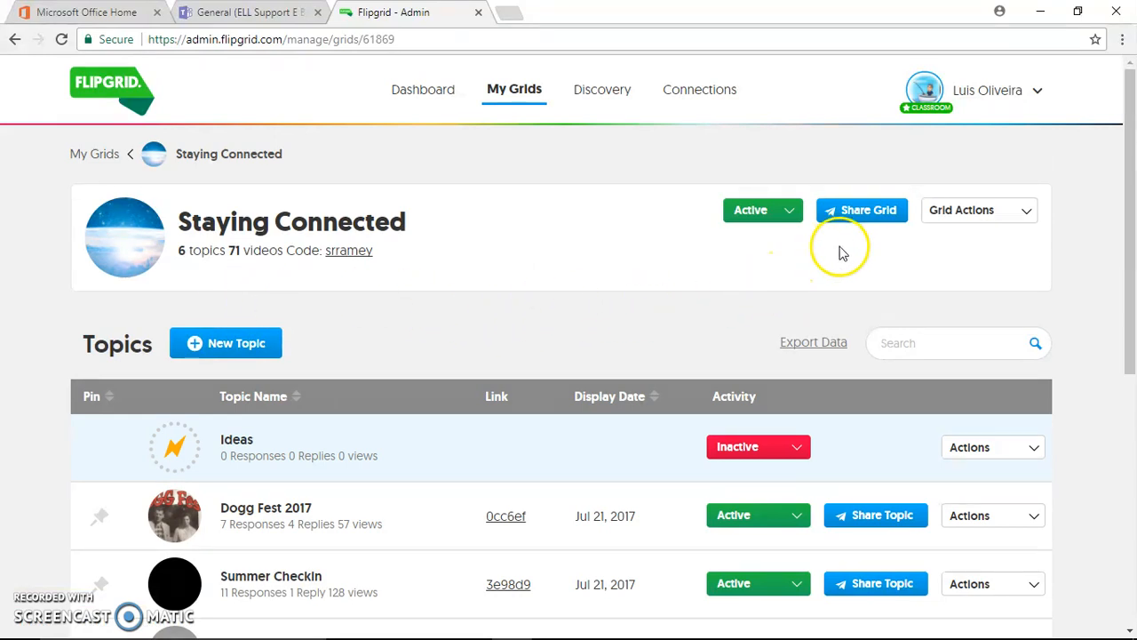
left_click(879, 215)
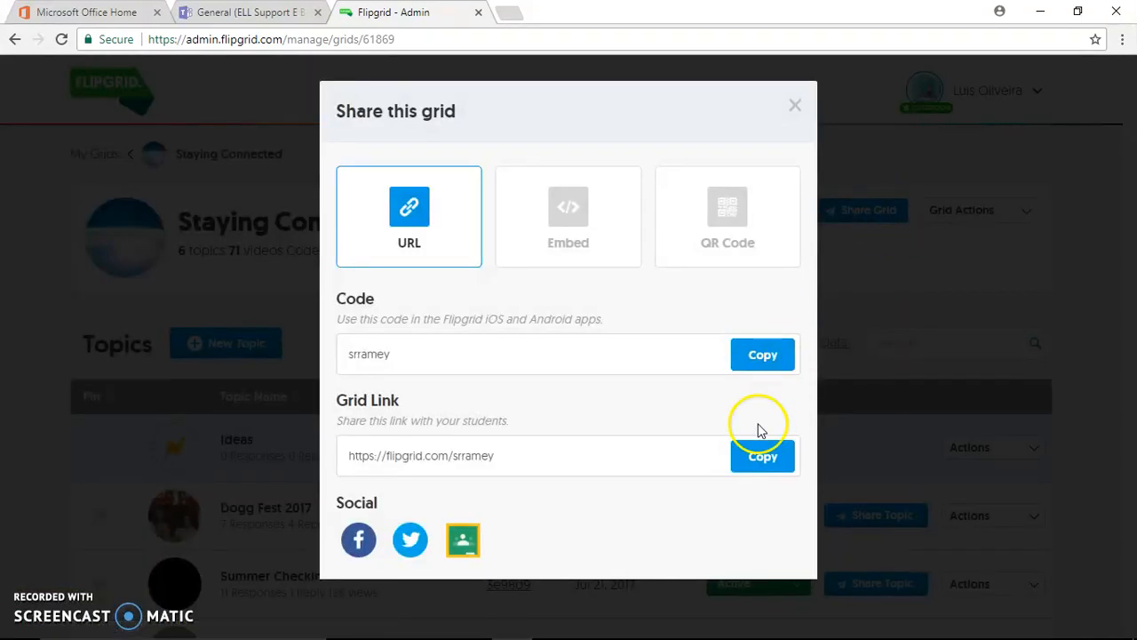
left_click(763, 456)
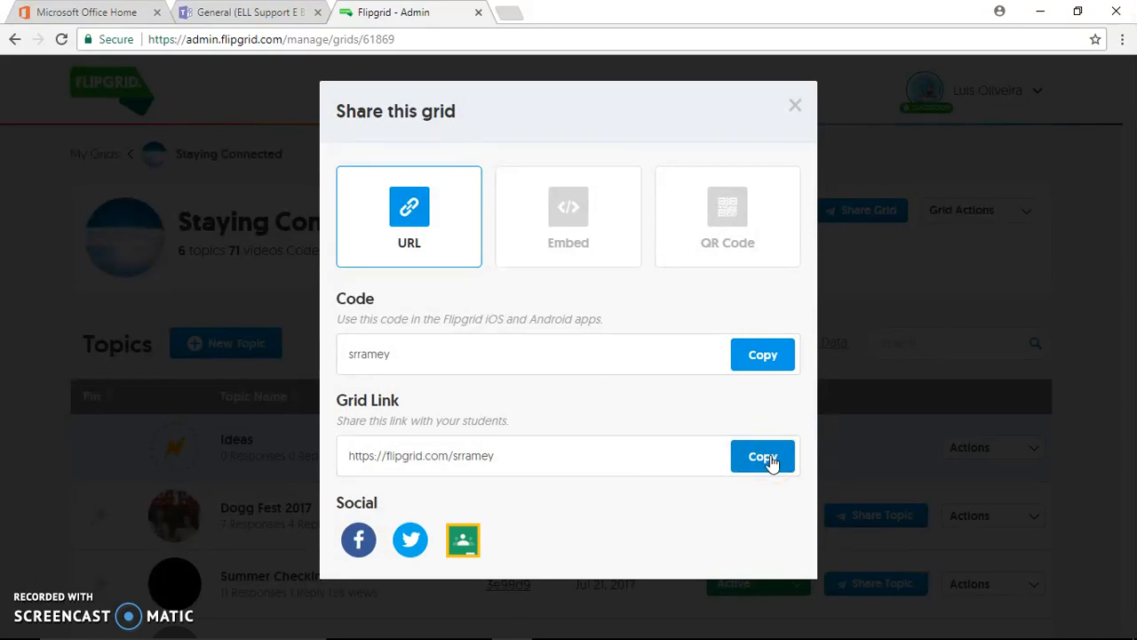
left_click(478, 14)
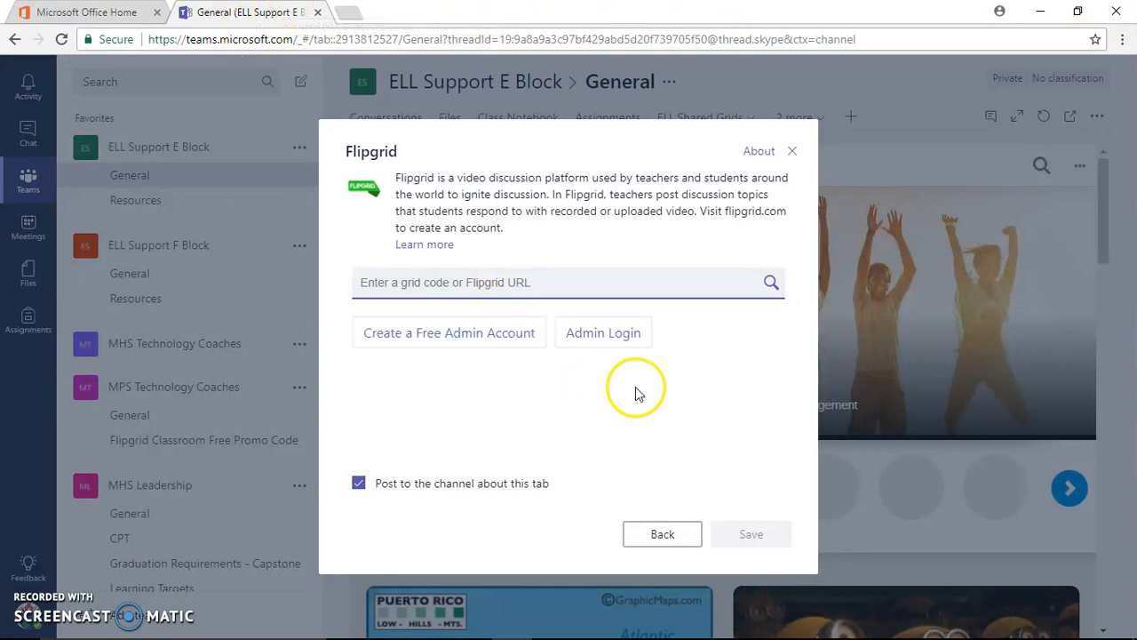
Paste the copied Staying Connected grid link into the Flipgrid tab setup and save the tab
left_click(468, 283)
right_click(468, 284)
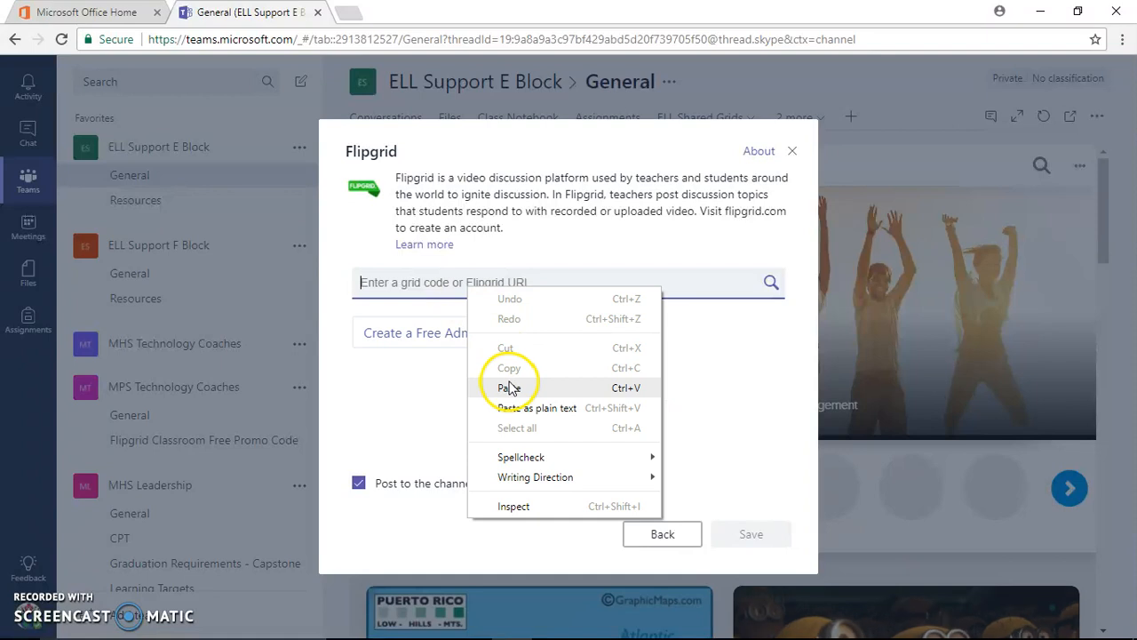
left_click(471, 384)
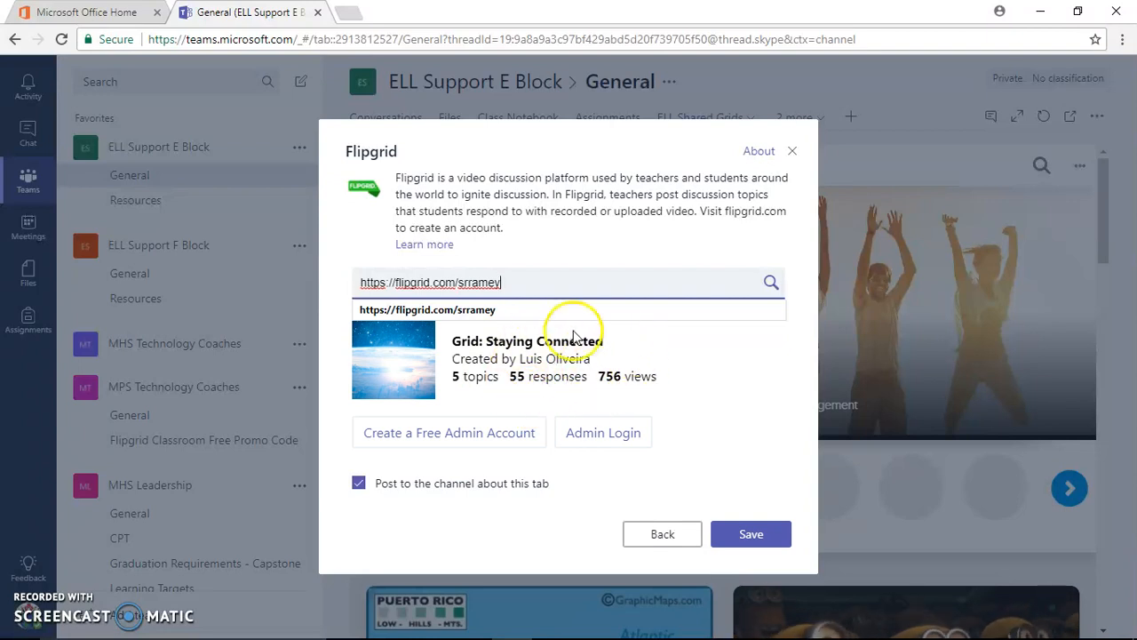
left_click(754, 536)
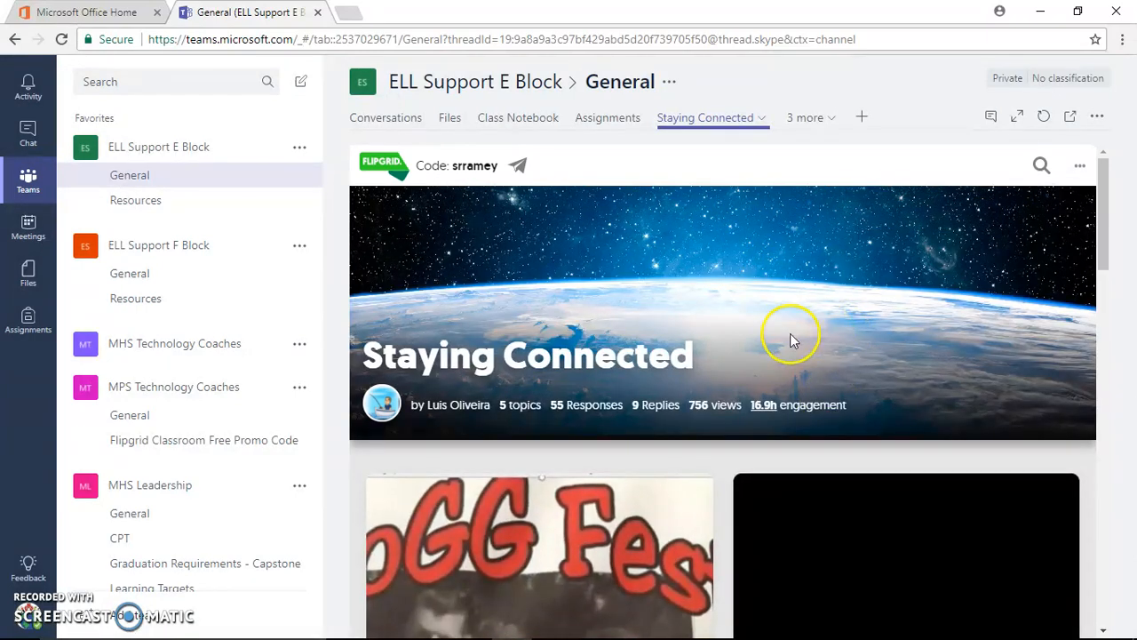
Look through the topics of the newly added Staying Connected grid, including Dogg Fest 2017 and Summer Checkin
scroll(785, 336, "down", 5)
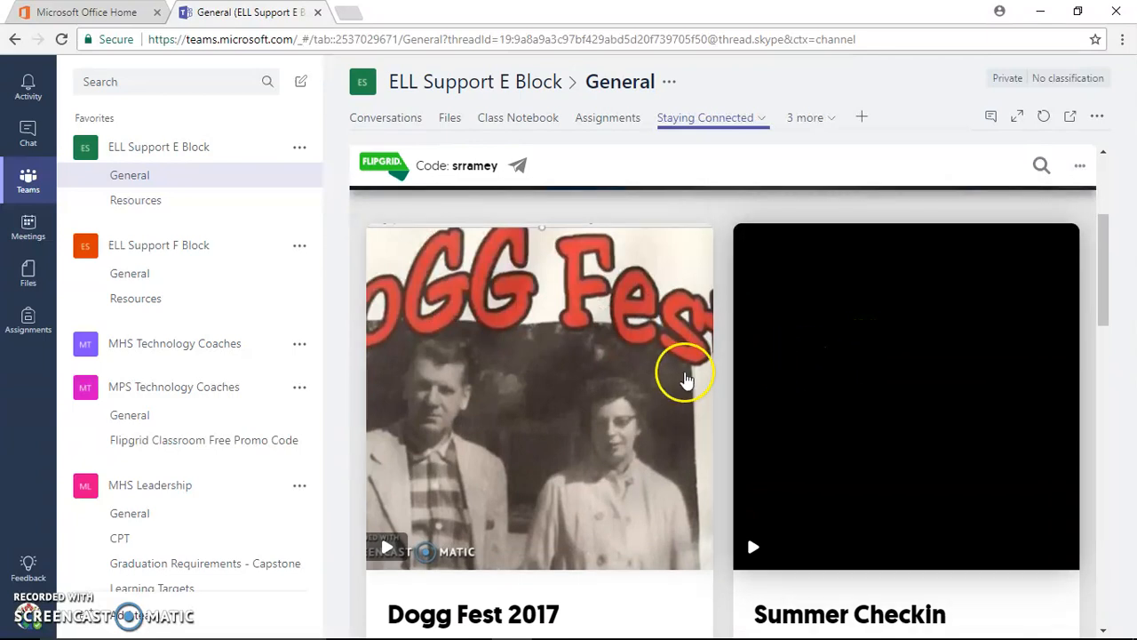
scroll(896, 411, "down", 3)
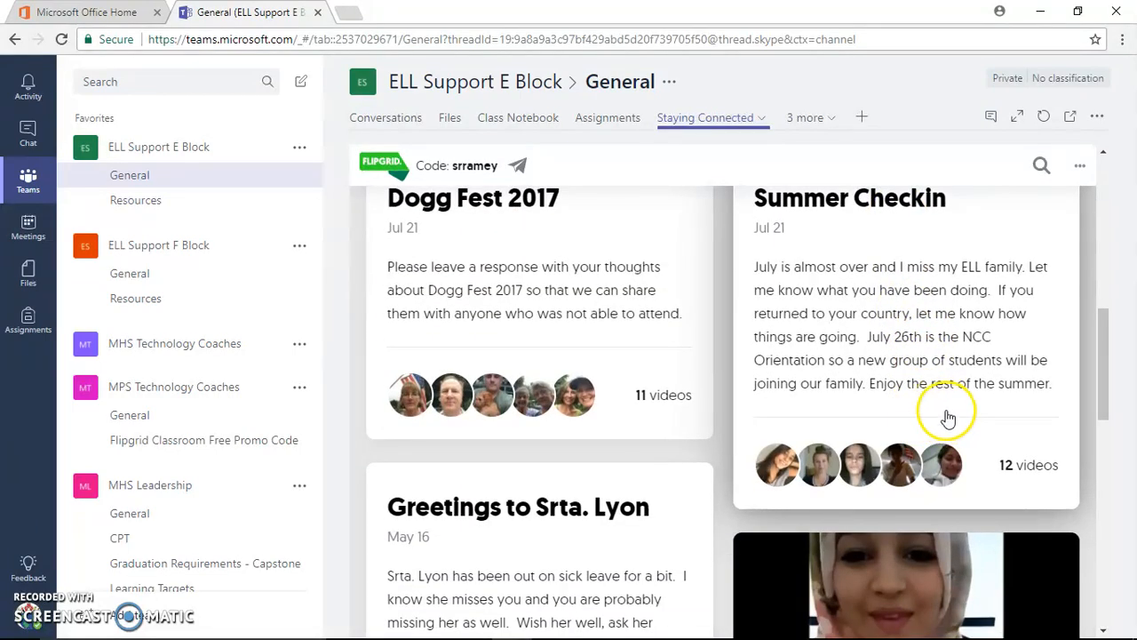
scroll(951, 423, "up", 2)
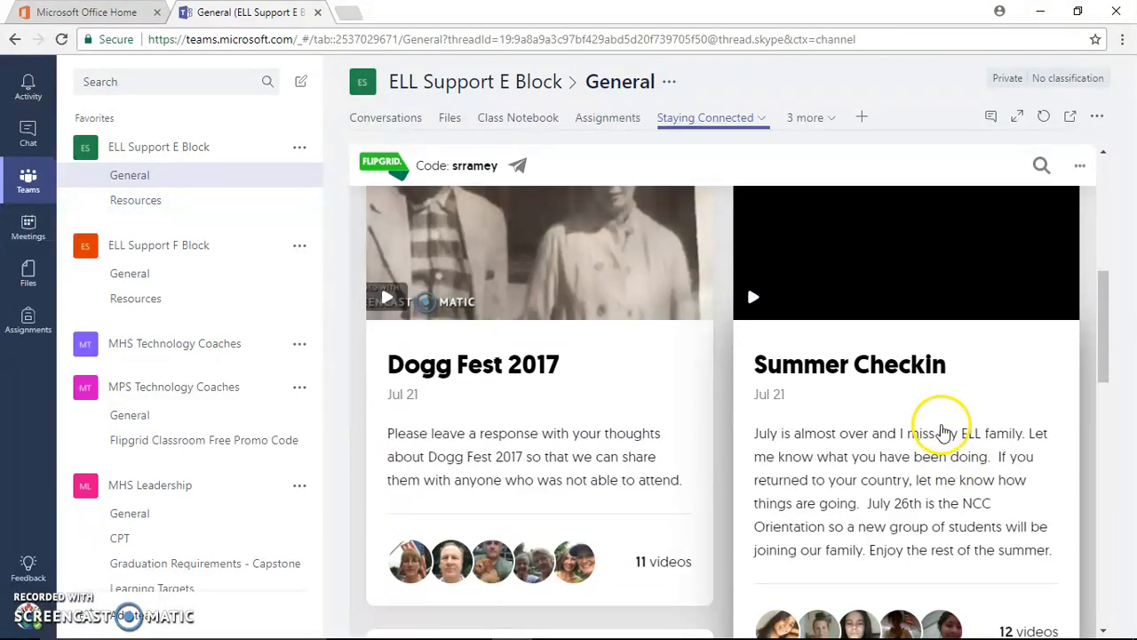
scroll(944, 433, "down", 1)
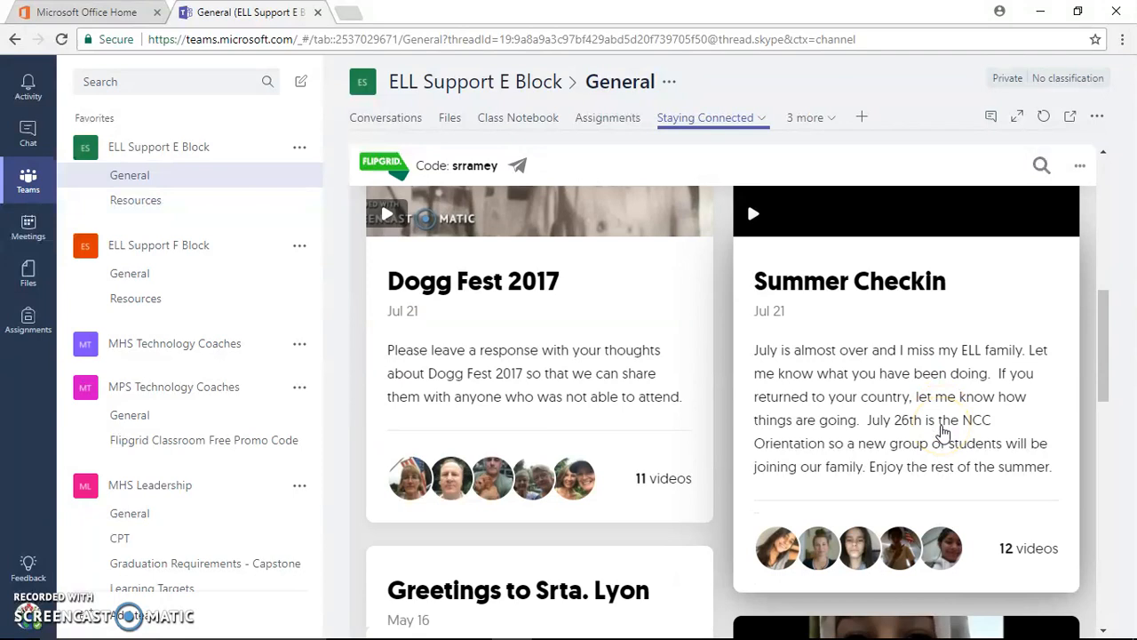